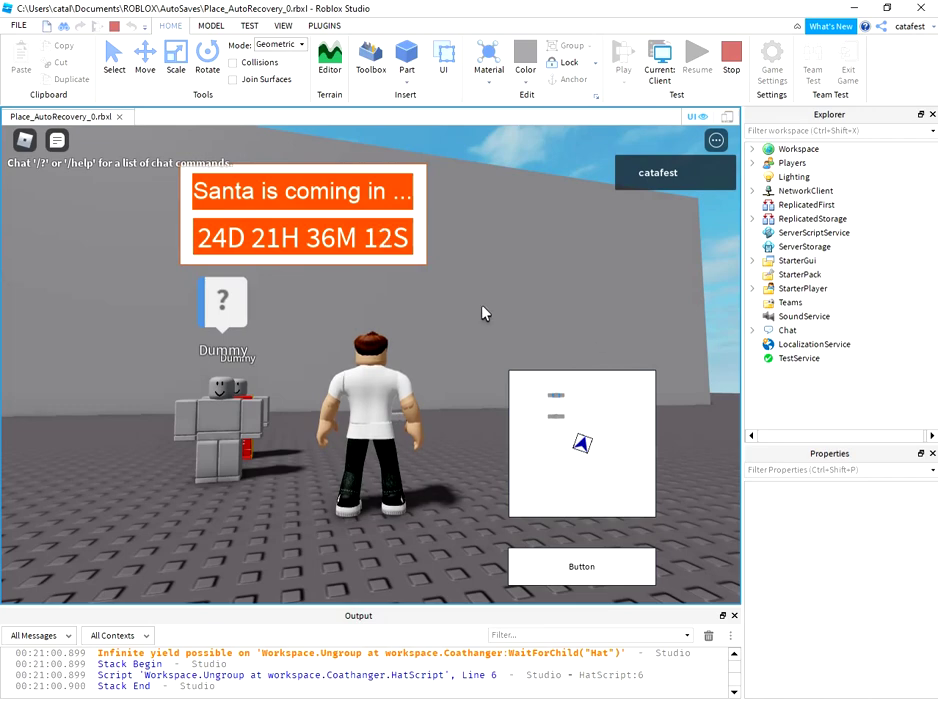
Walk the character up to the grey Dummy and start its conversation.
right_drag(482, 306, 482, 306)
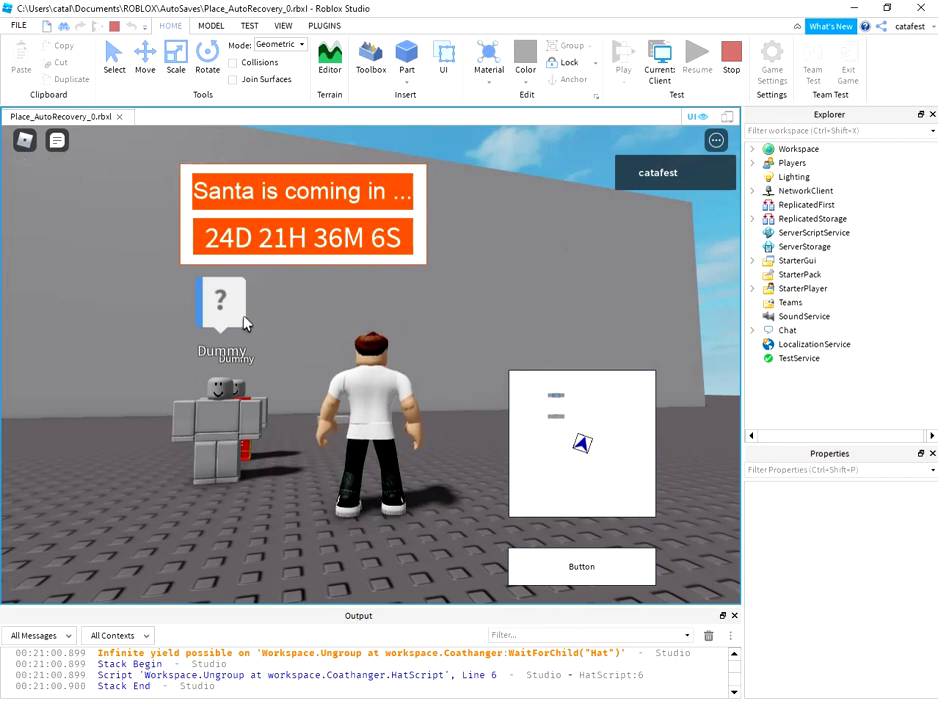
right_drag(456, 318, 457, 318)
key(w)
key(d)
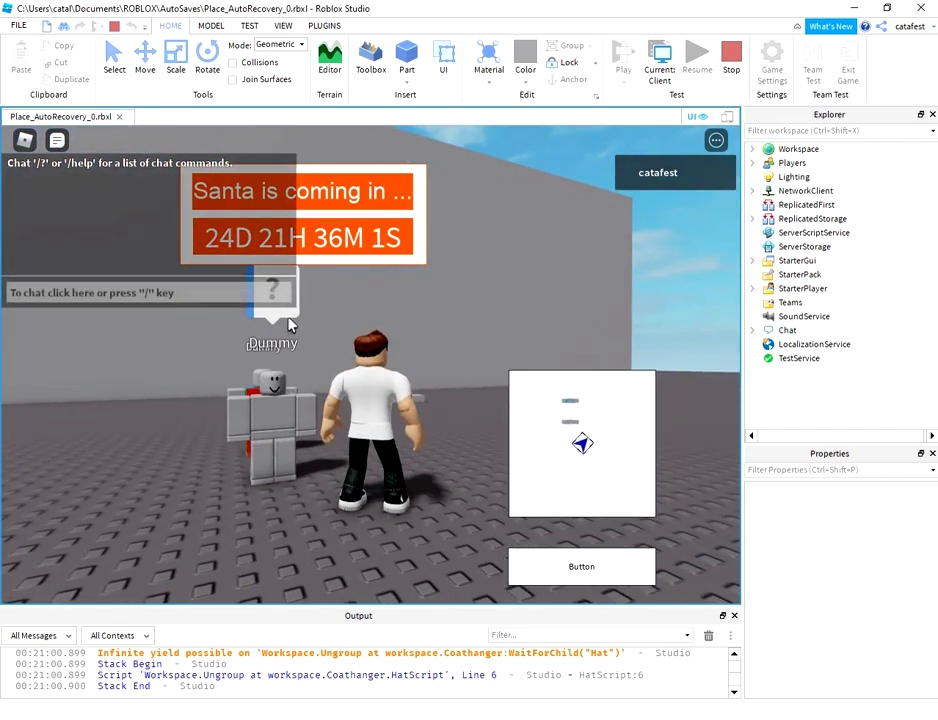
click(286, 316)
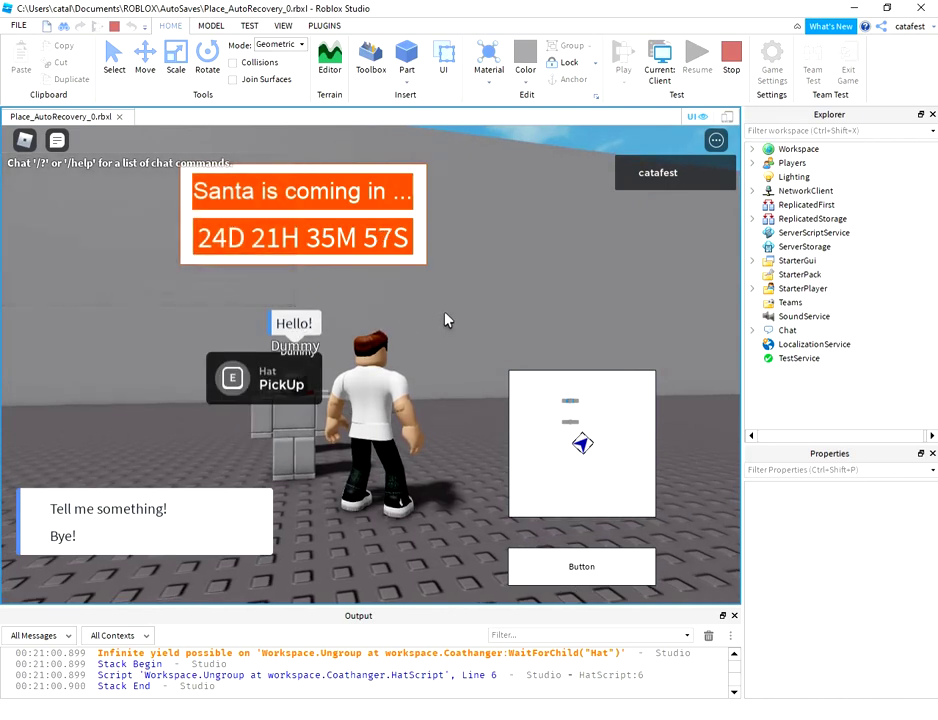
right_drag(446, 318, 454, 310)
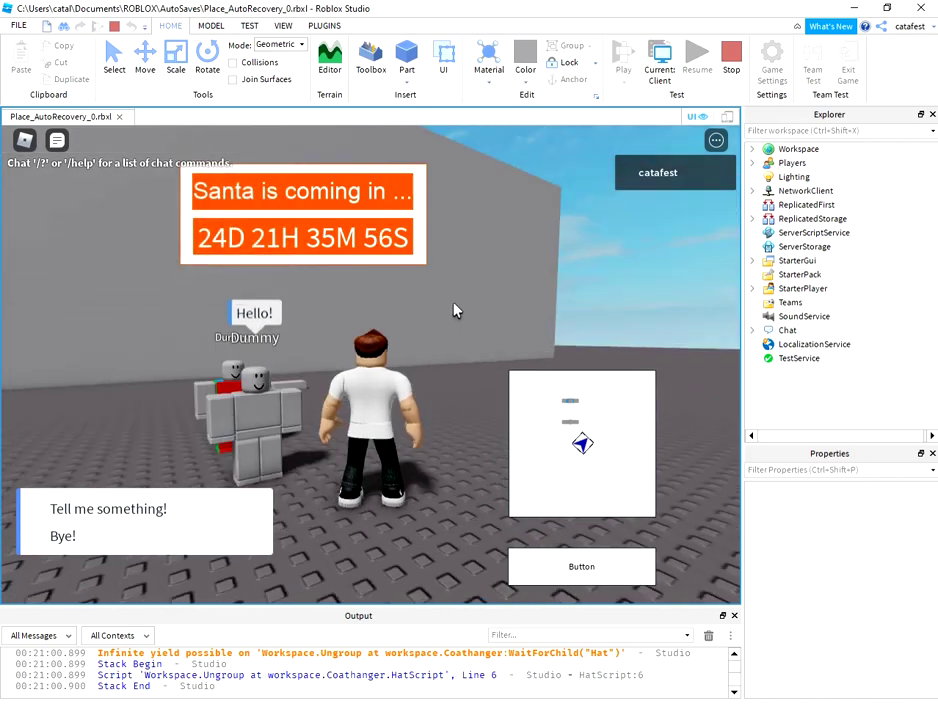
Answer the Dummy with "Tell me something!", view its response from several angles, and stop the playtest.
click(150, 509)
key(a)
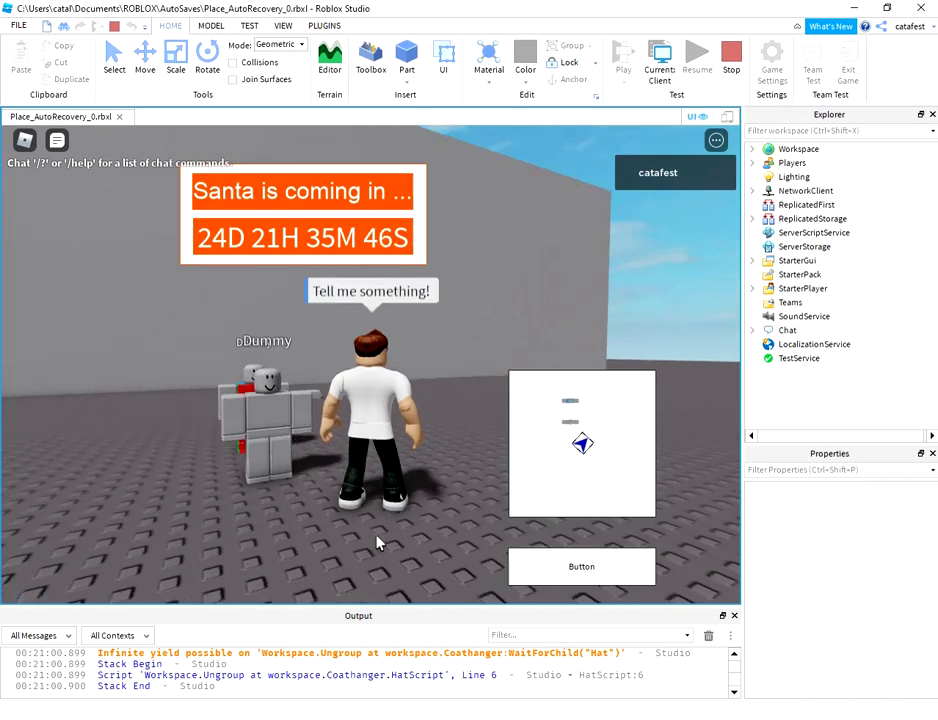
key(d)
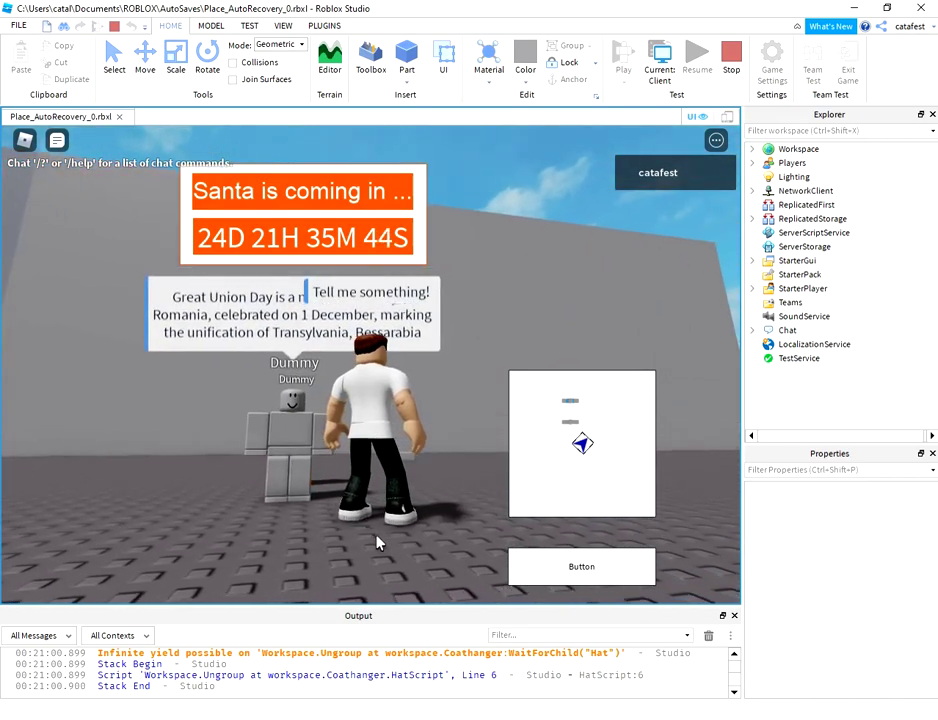
key(a)
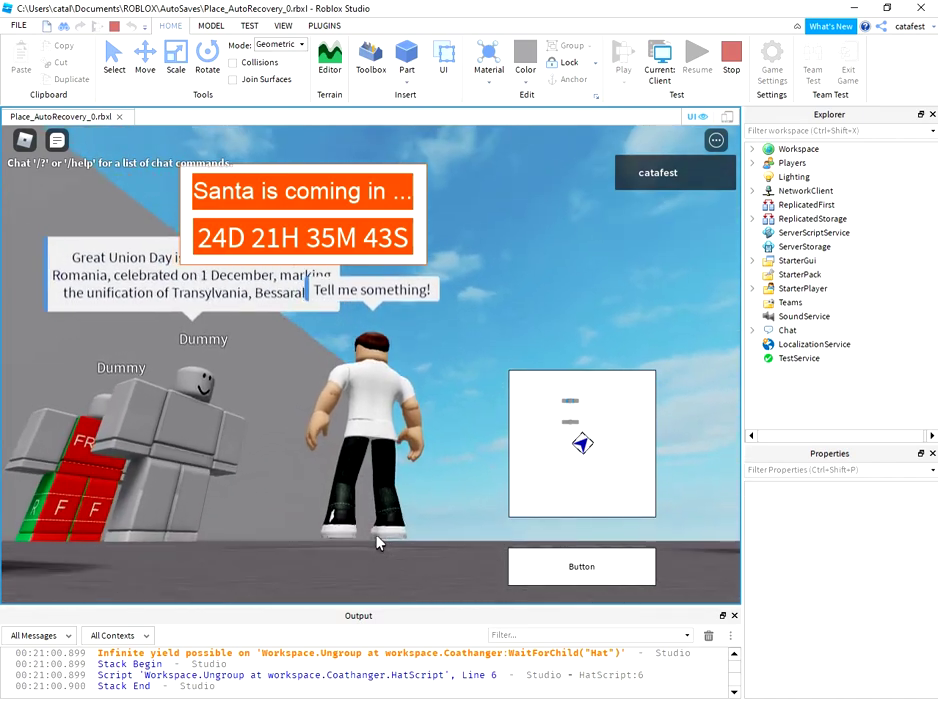
key(d)
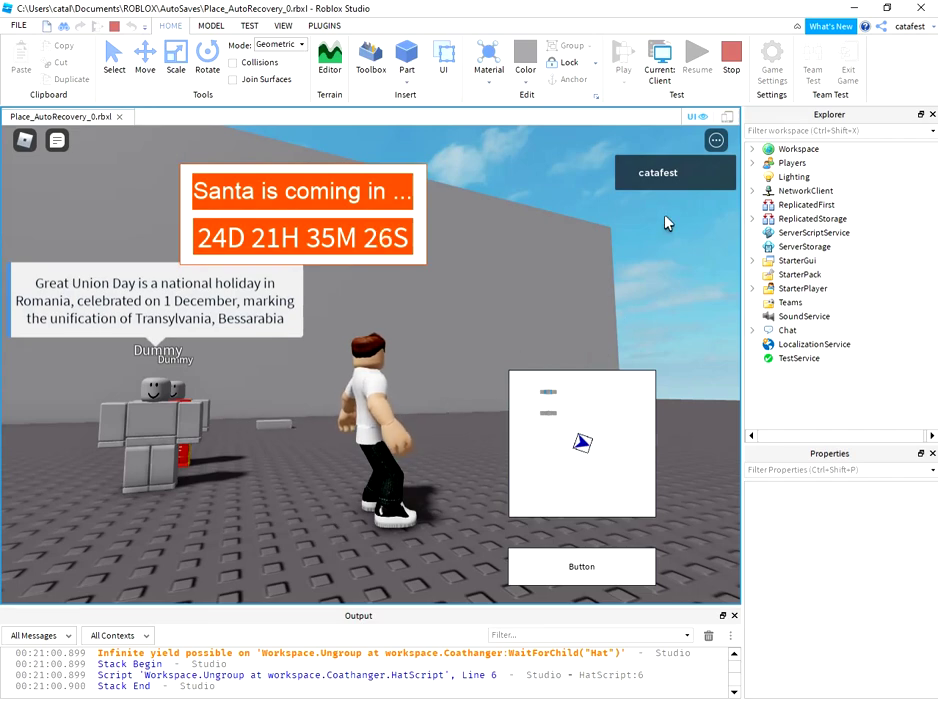
click(733, 66)
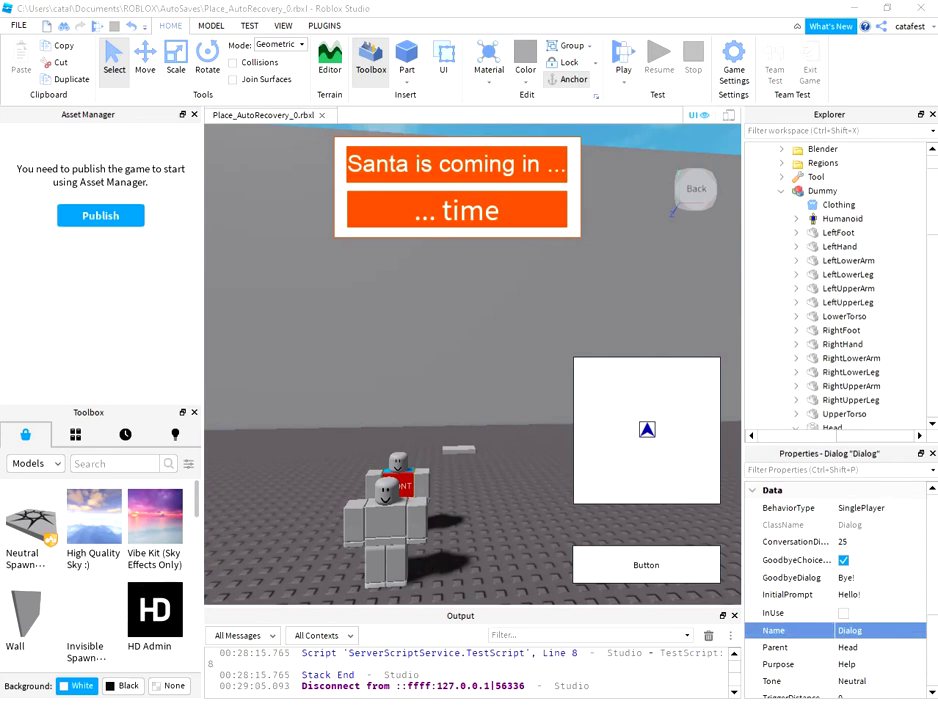
Select the grey Dummy model and its Head part to examine the objects nested under the Head.
click(816, 190)
scroll(863, 268, down, 3)
scroll(866, 268, up, 3)
scroll(875, 226, down, 4)
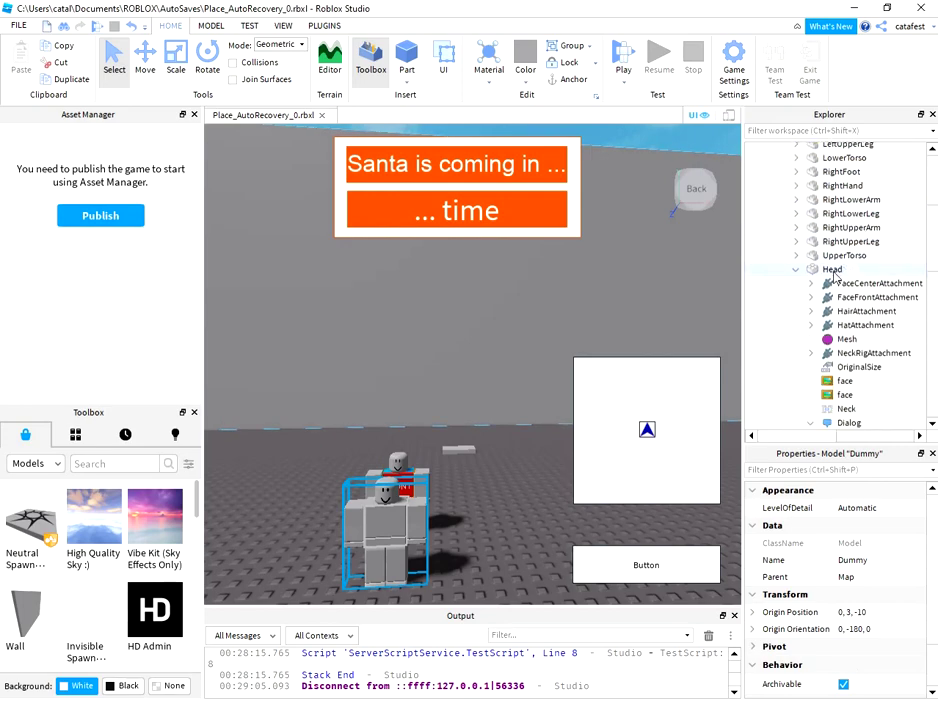
click(840, 270)
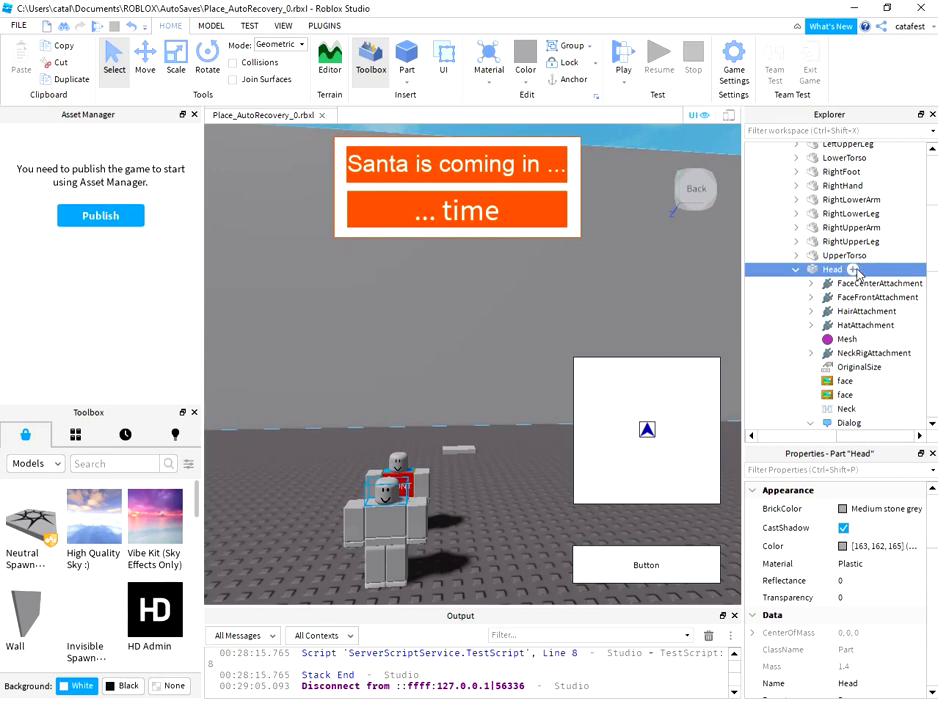
scroll(856, 272, down, 3)
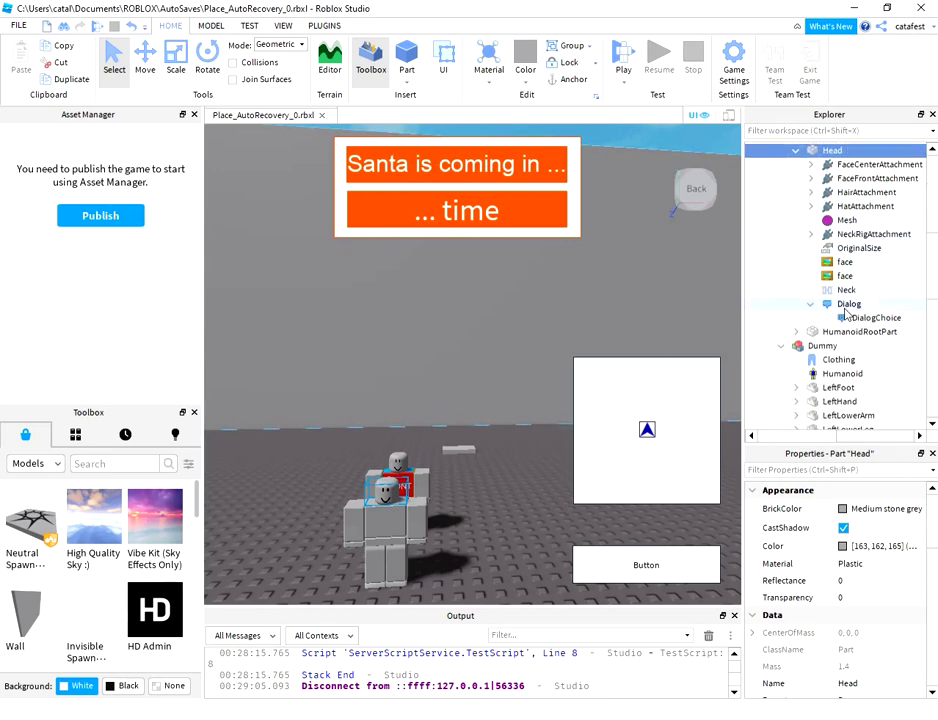
Examine the properties of the Head's Dialog object, including GoodbyeDialog and InitialPrompt.
click(848, 303)
click(855, 318)
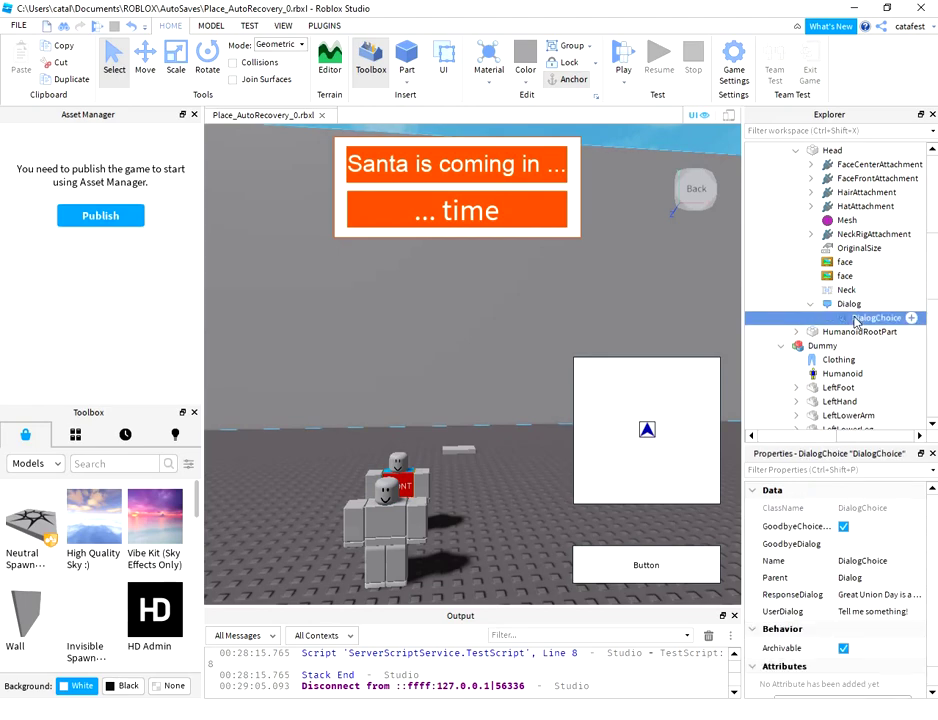
click(845, 303)
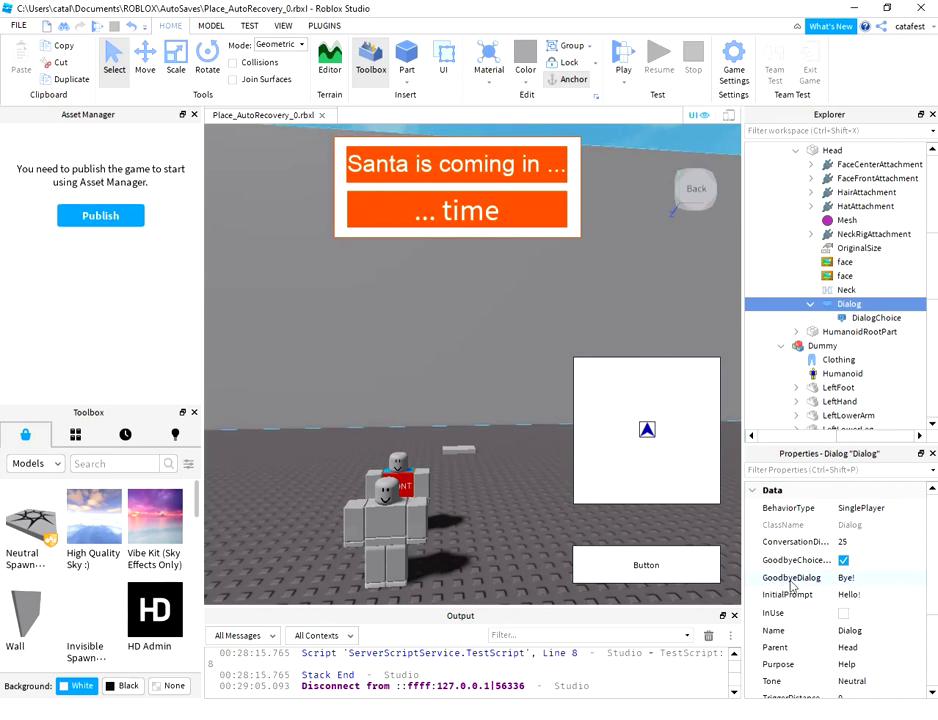
mouse_move(796, 585)
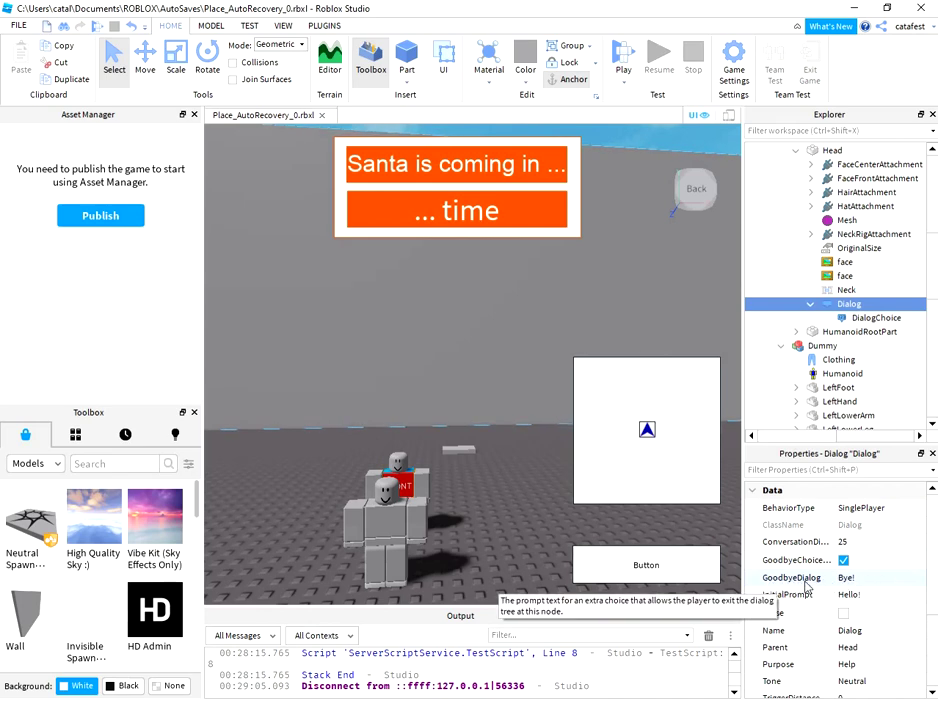
mouse_move(847, 598)
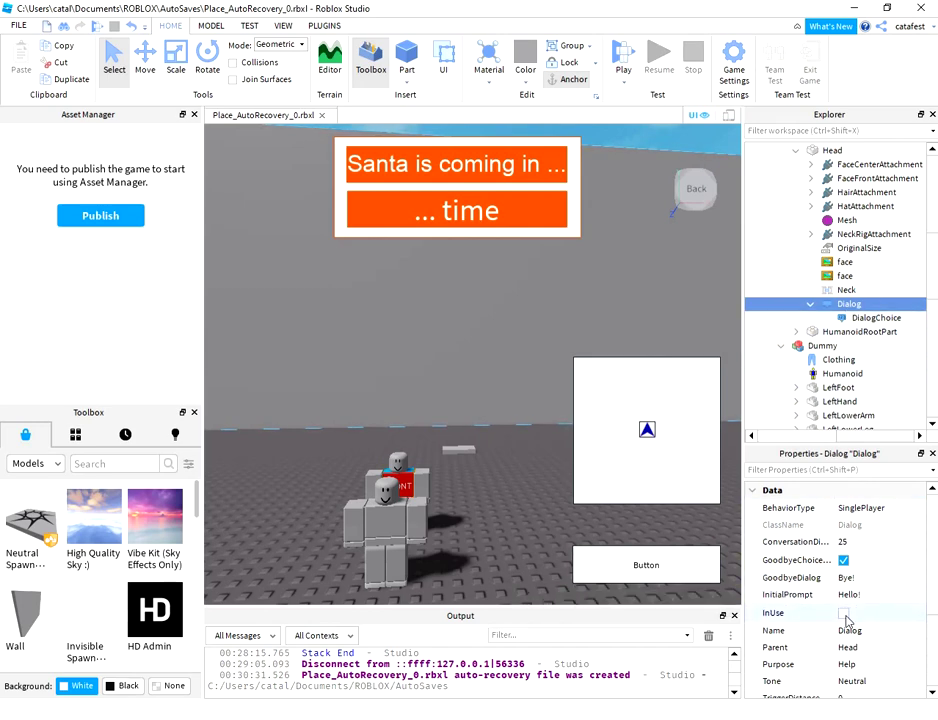
Inspect the DialogChoice object's UserDialog and ResponseDialog texts, reading through the full response text.
click(862, 318)
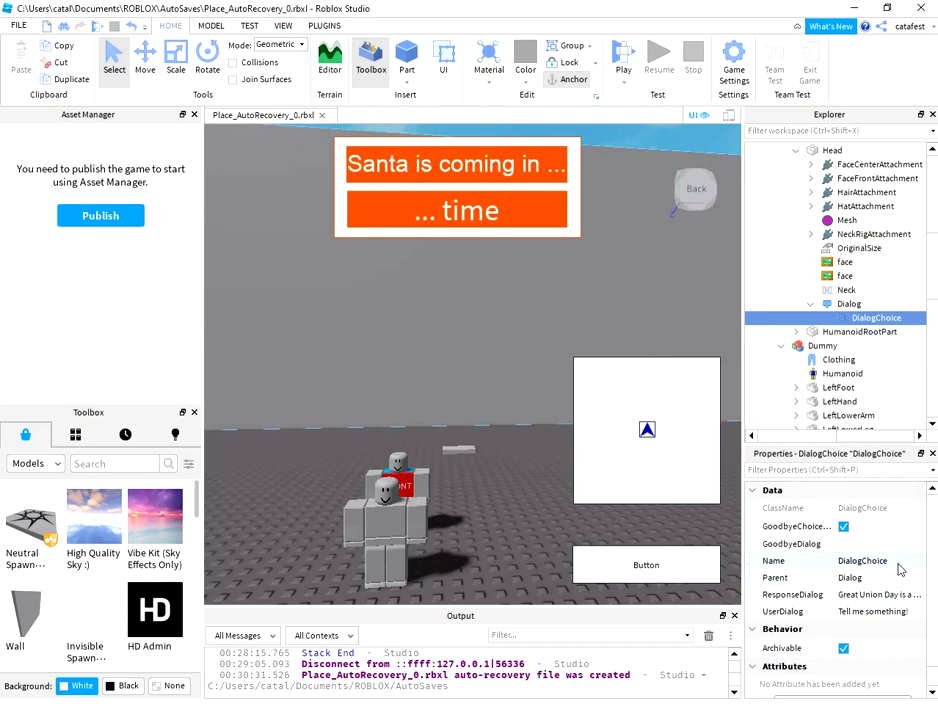
scroll(900, 560, down, 1)
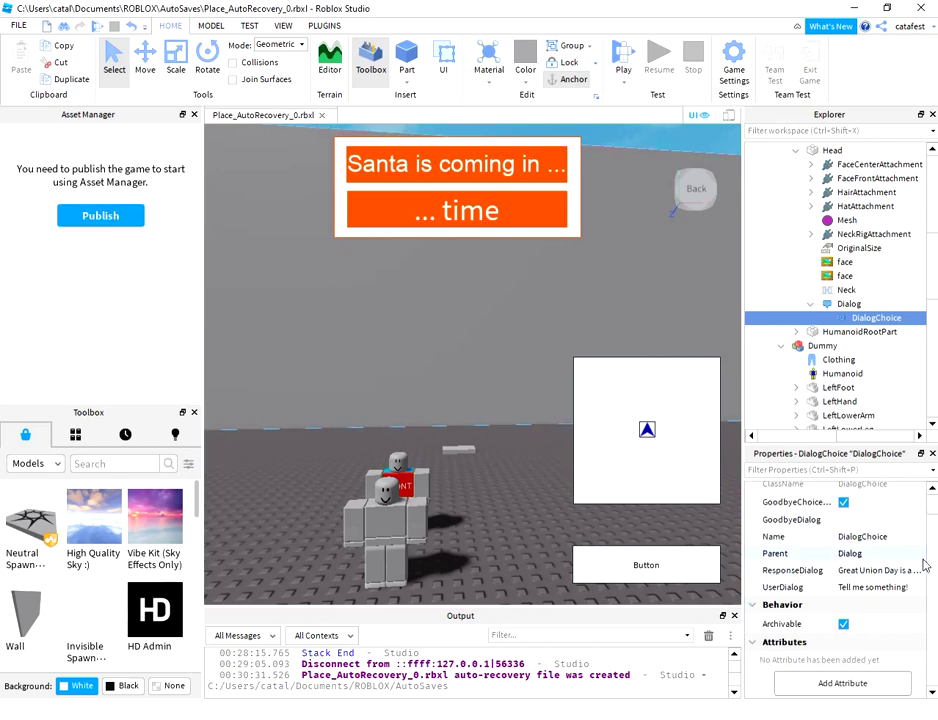
click(870, 590)
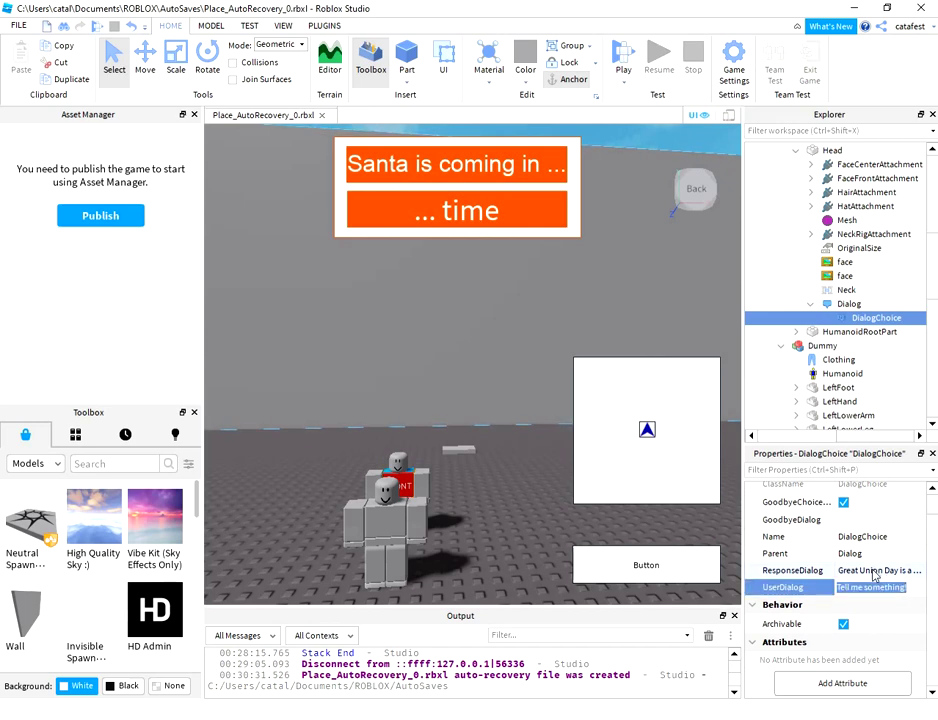
click(873, 570)
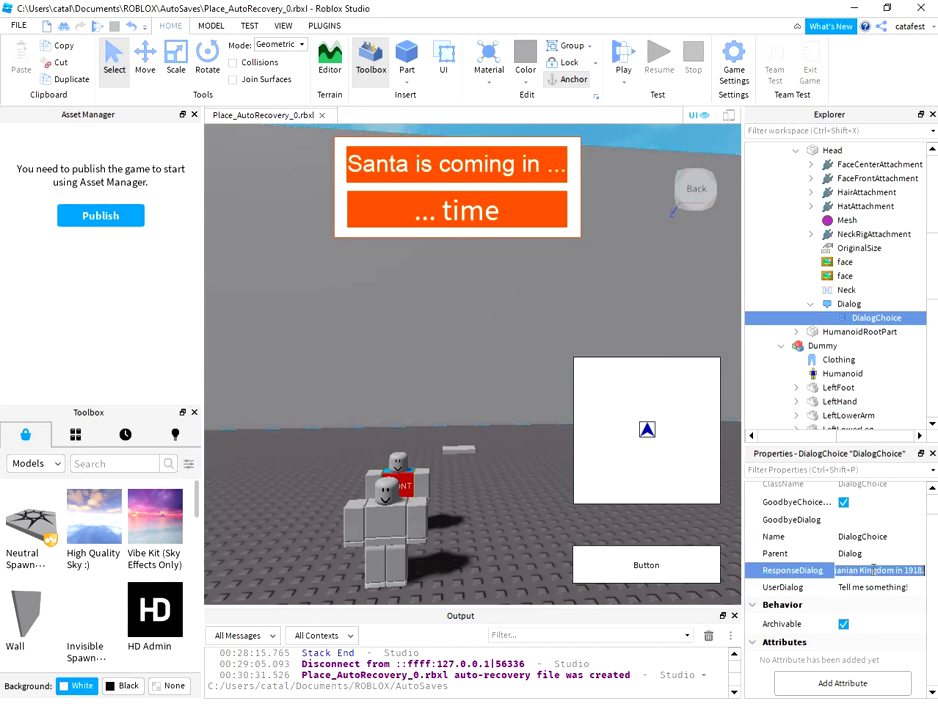
click(872, 577)
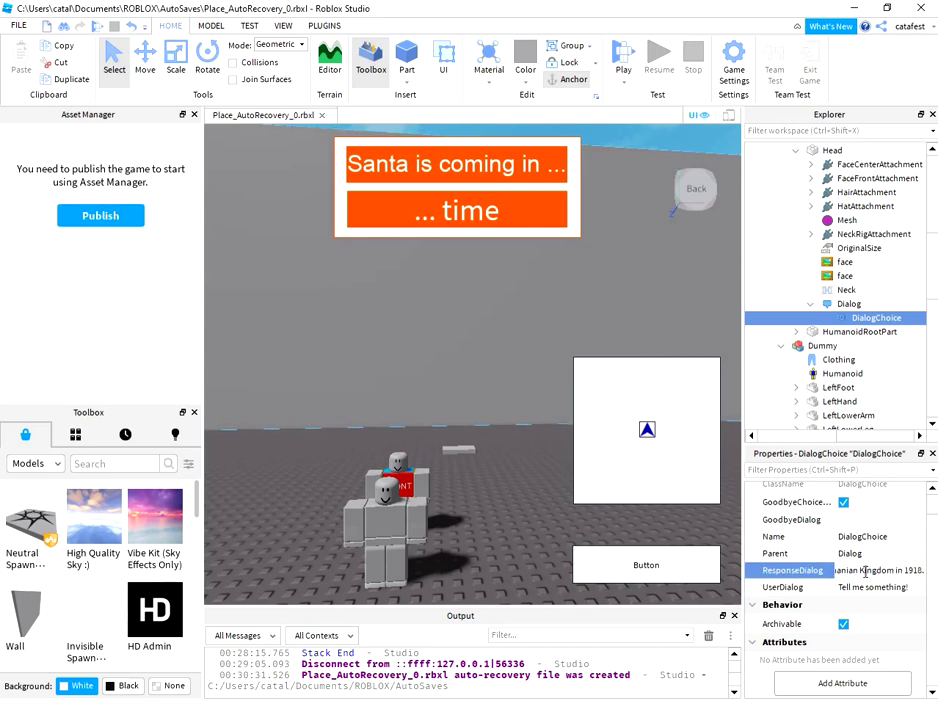
drag(864, 571, 833, 570)
click(868, 572)
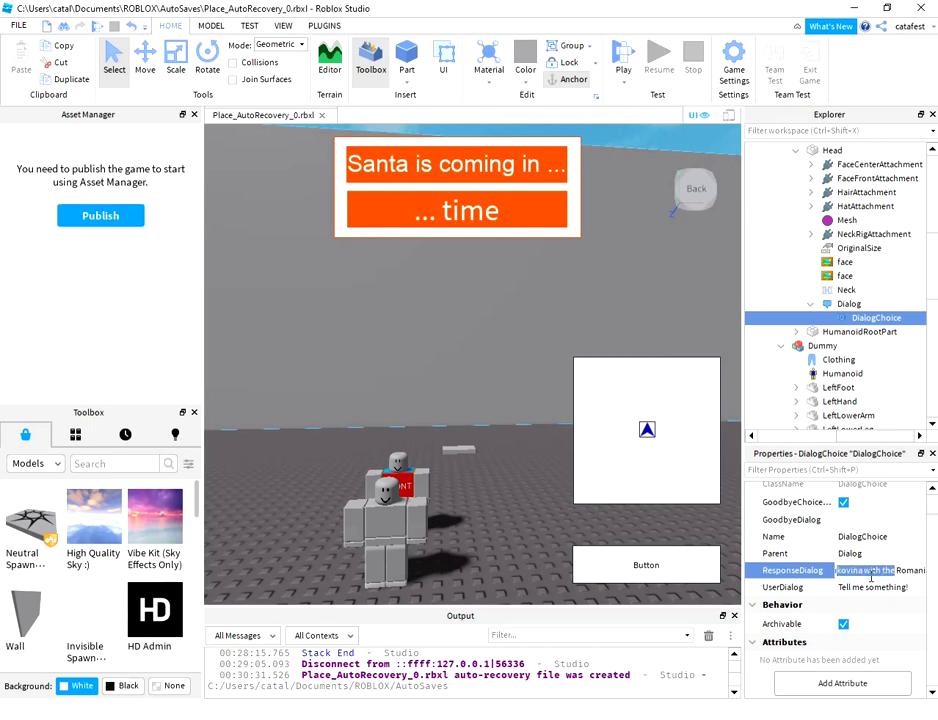
Start a playtest, walk up to the grey Dummy, and answer its greeting with "Tell me something!".
click(624, 62)
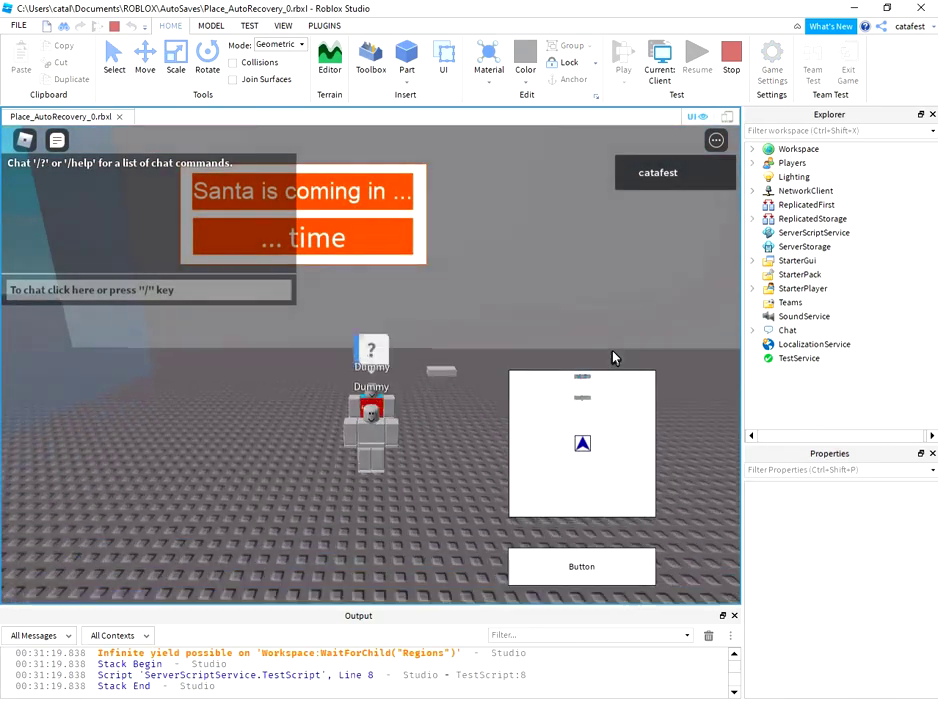
right_drag(429, 410, 431, 404)
key(w)
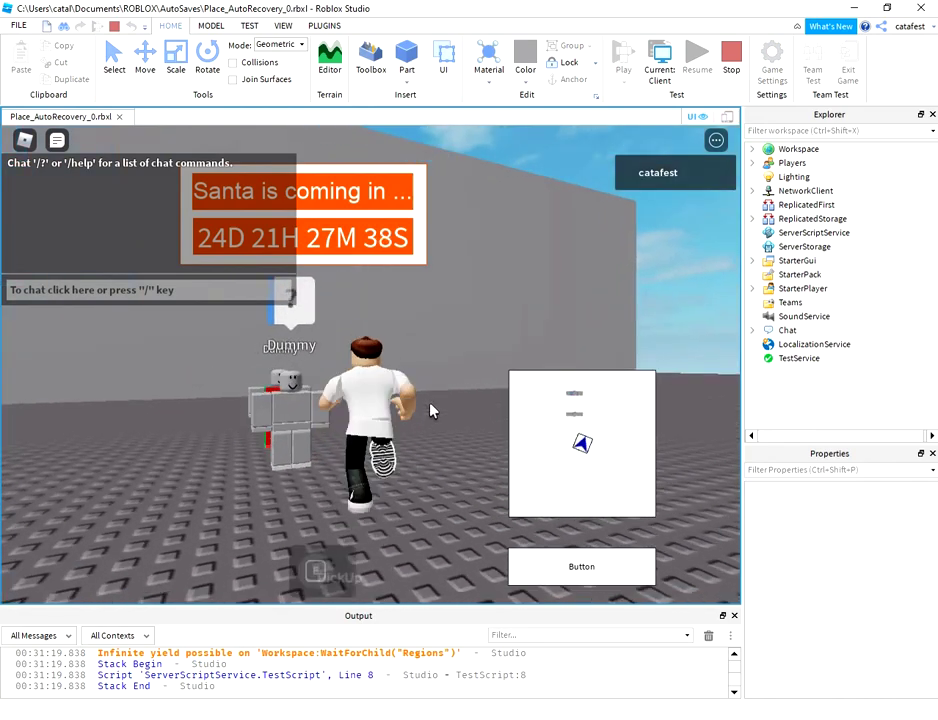
key(w)
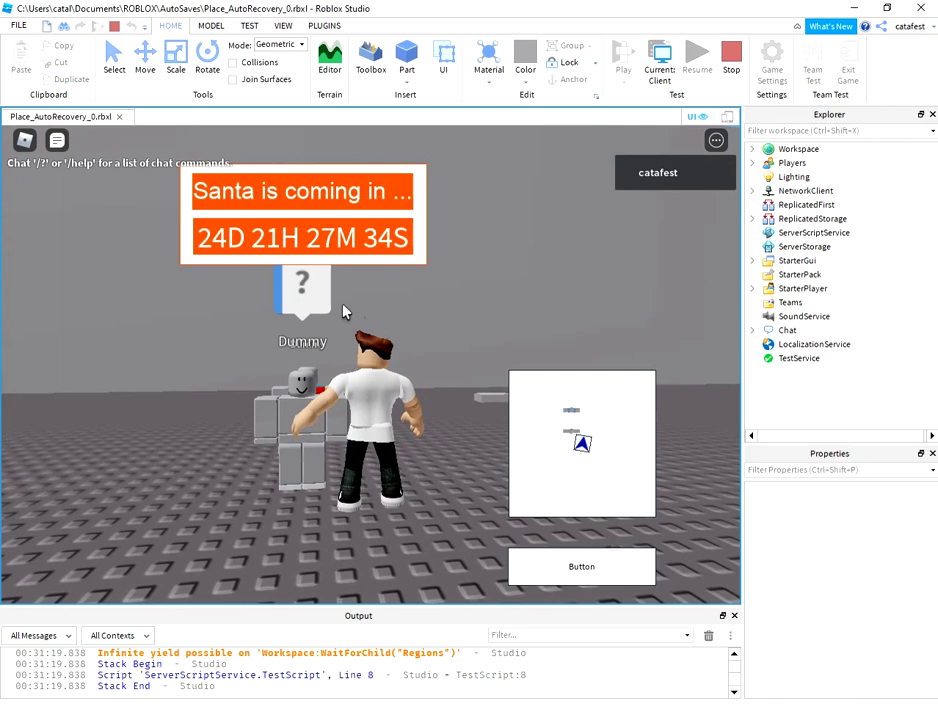
click(305, 292)
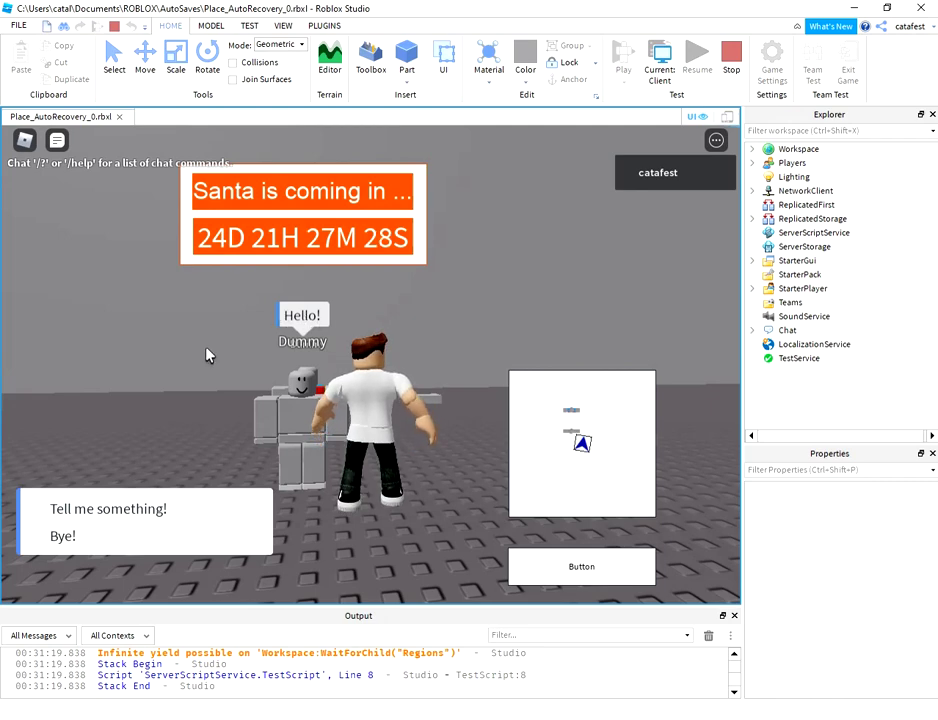
click(190, 520)
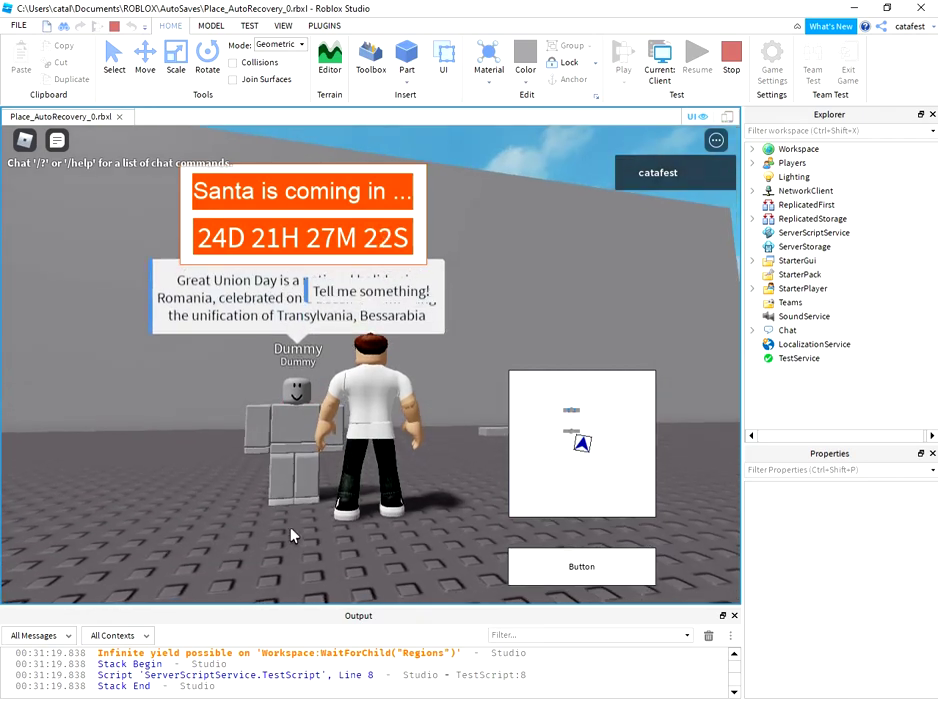
Walk around the Dummy to examine its response bubble from different sides and distances.
key(d)
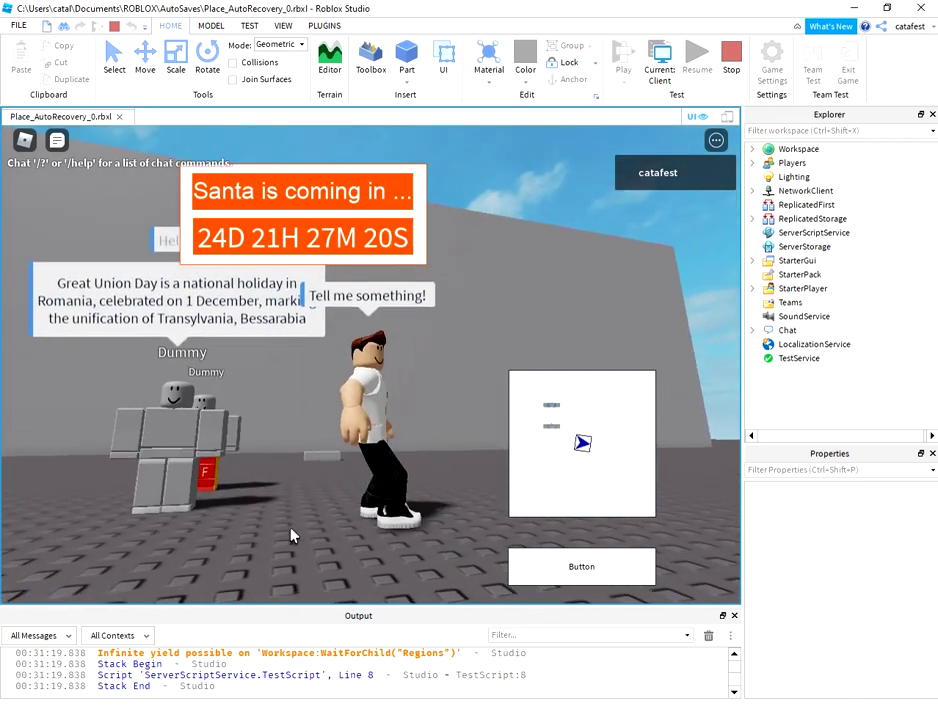
key(w)
right_drag(290, 535, 290, 535)
key(w)
key(w)
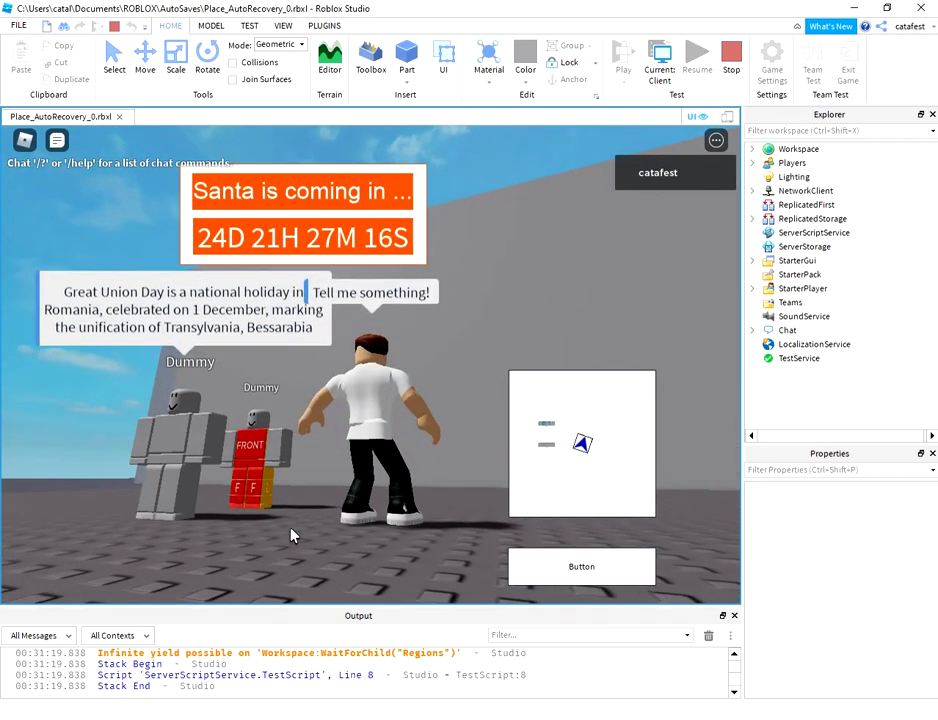
key(d)
key(s)
key(a)
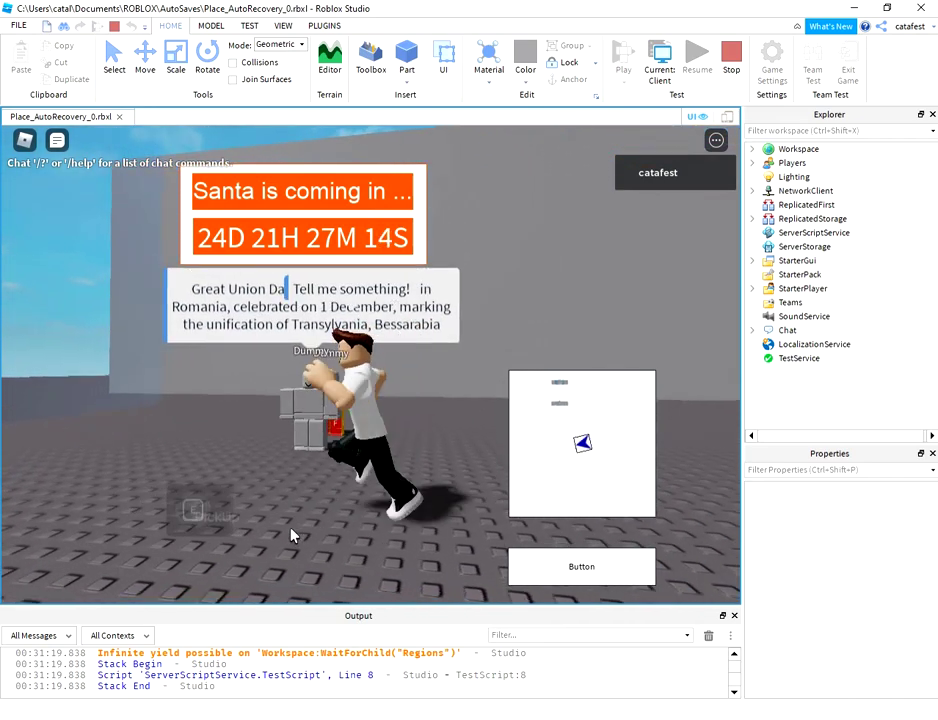
key(w)
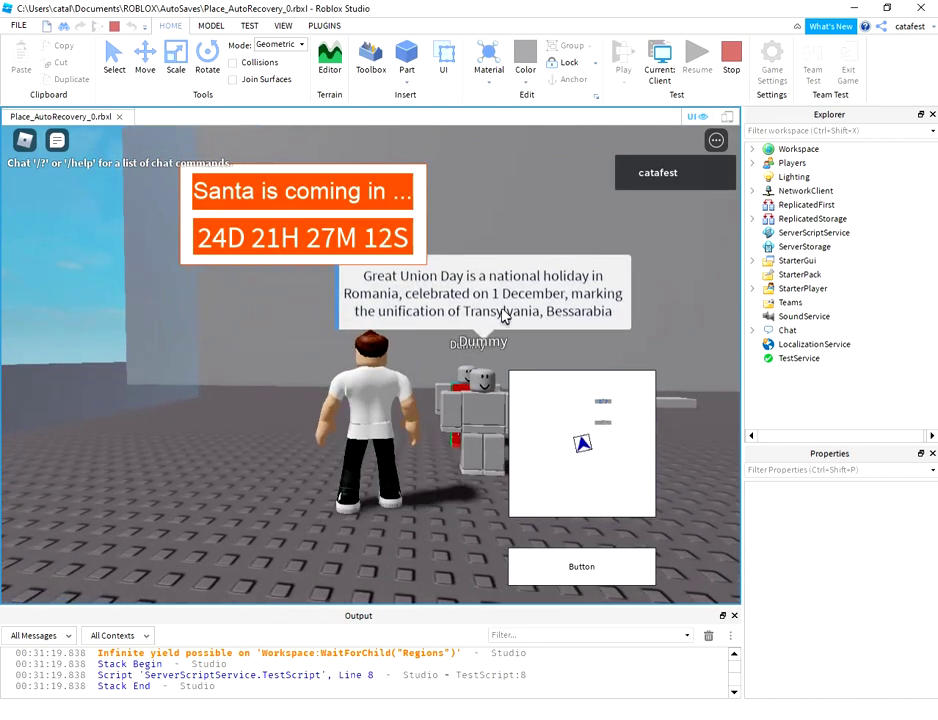
key(d)
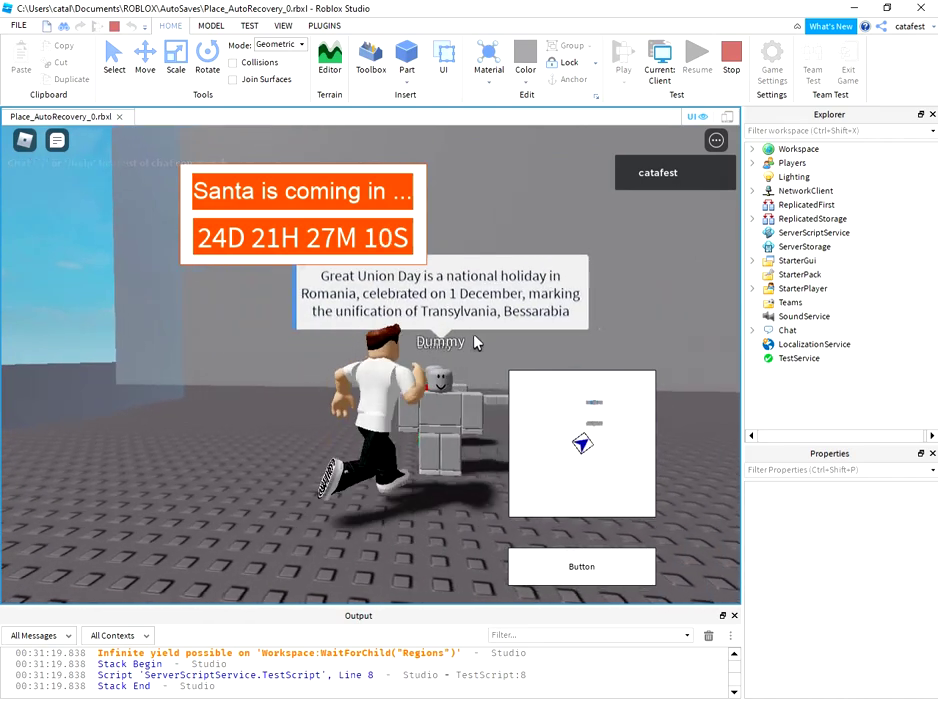
key(w)
key(d)
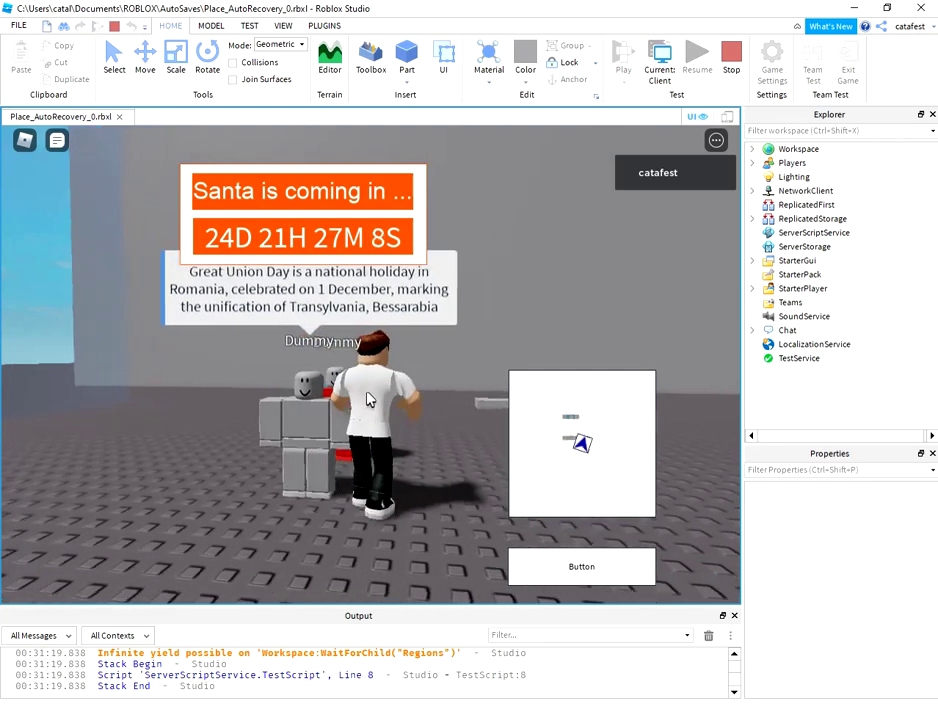
key(w)
right_drag(285, 450, 285, 450)
key(s)
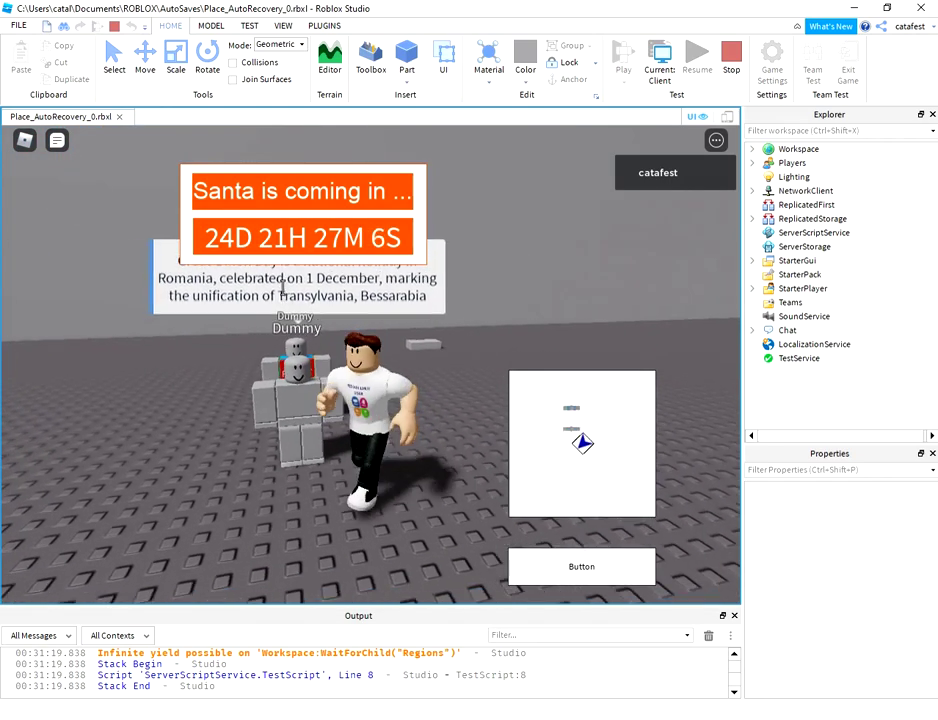
key(w)
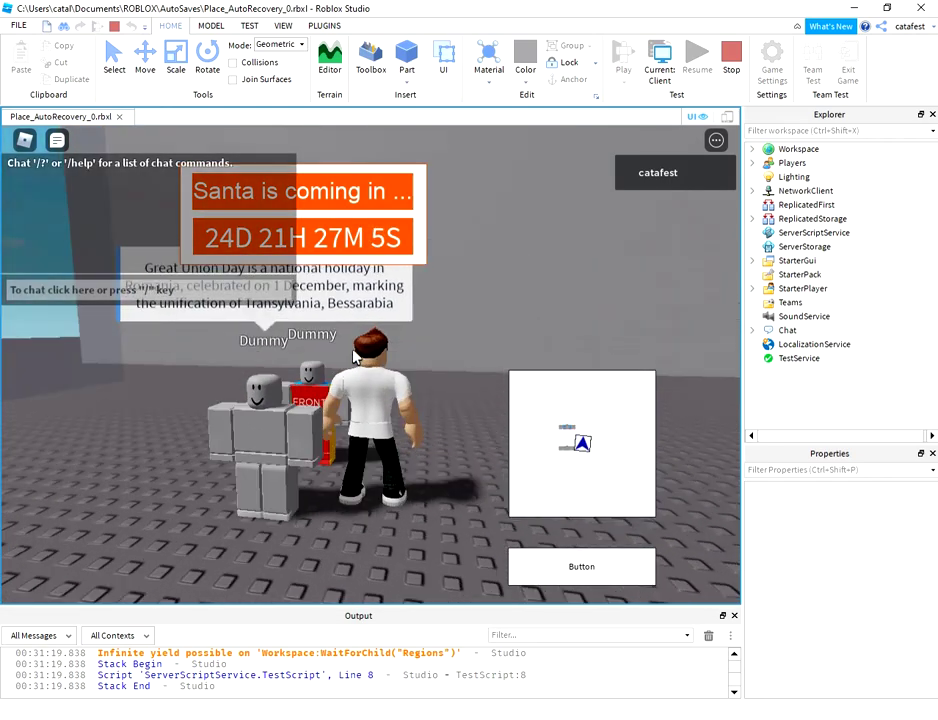
Reopen the conversation with the Dummy, answer with "Bye!", and walk back over to it.
key(s)
key(a)
key(w)
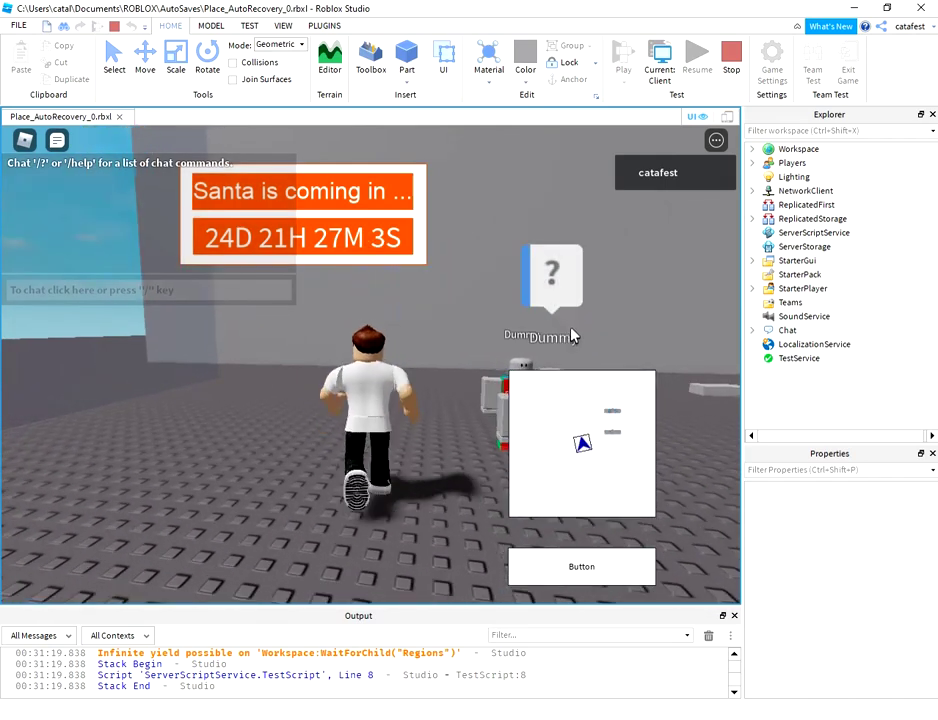
click(561, 274)
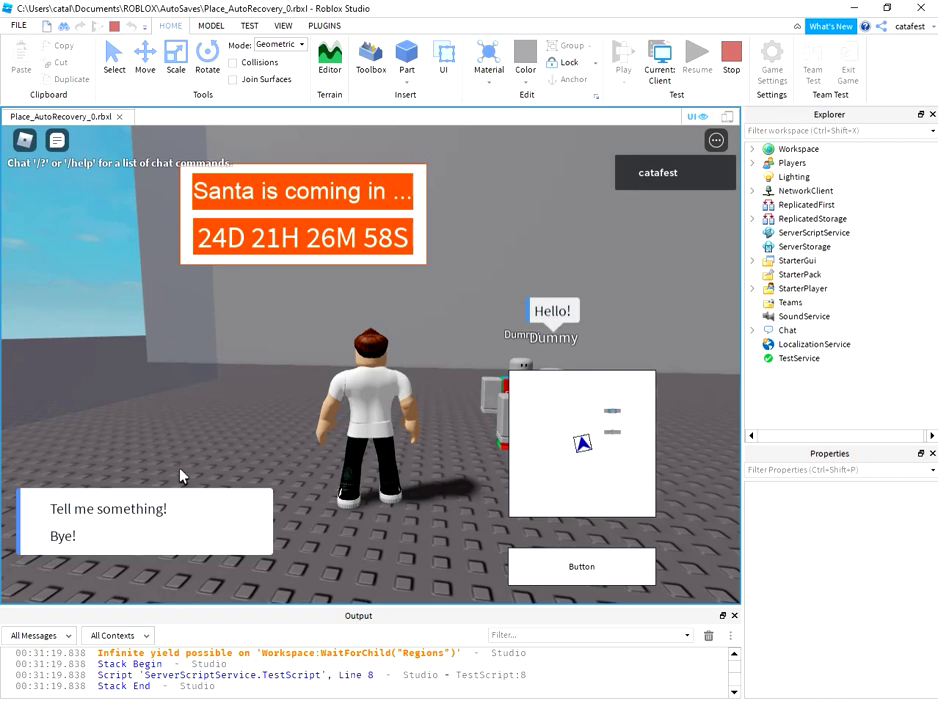
click(105, 550)
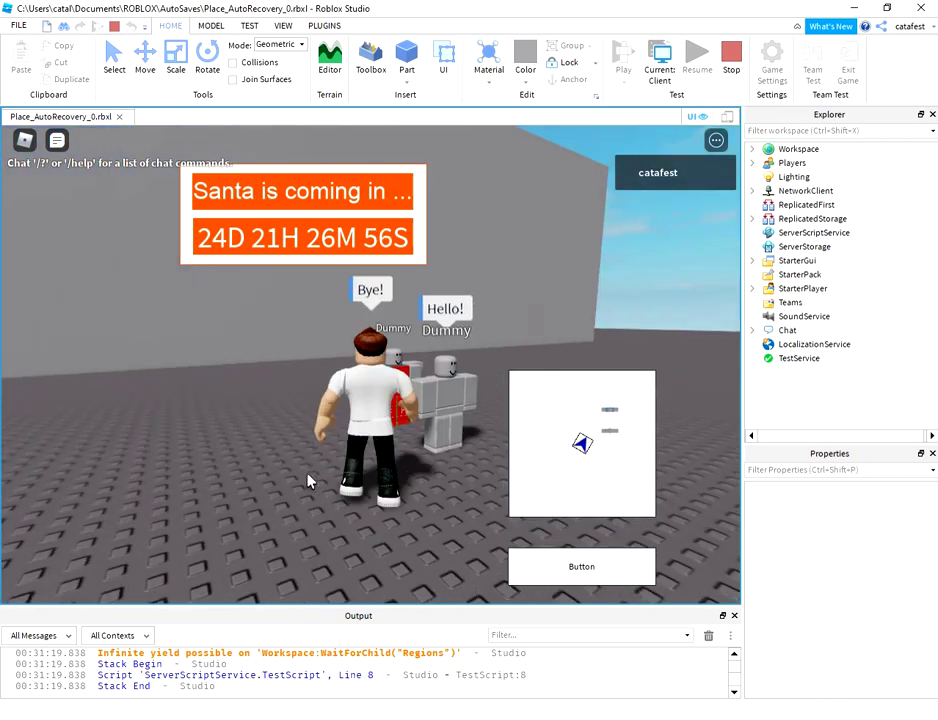
key(d)
key(w)
key(comma)
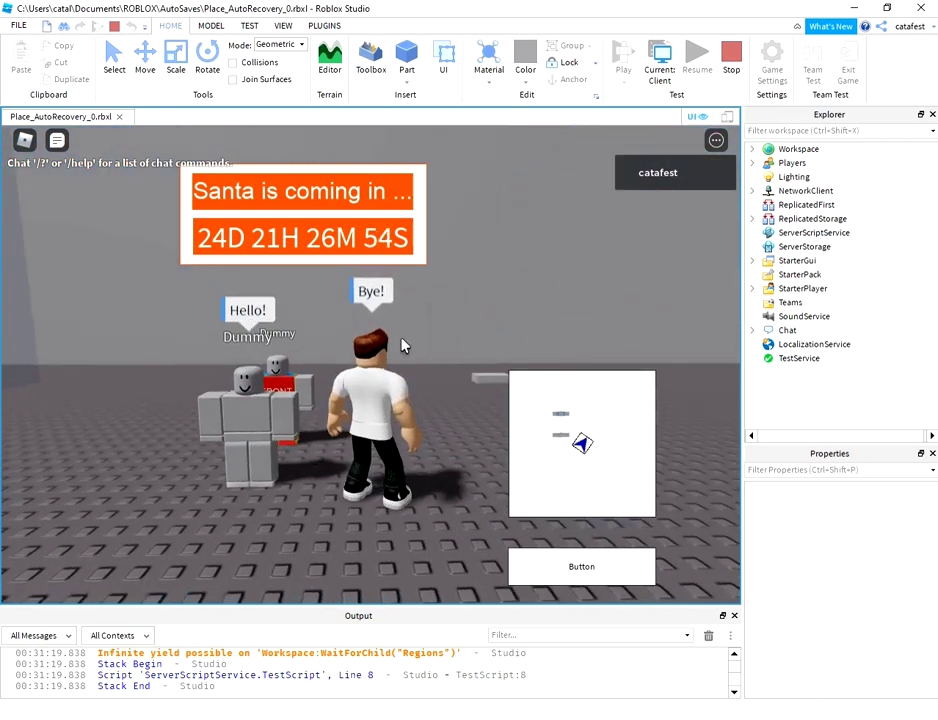